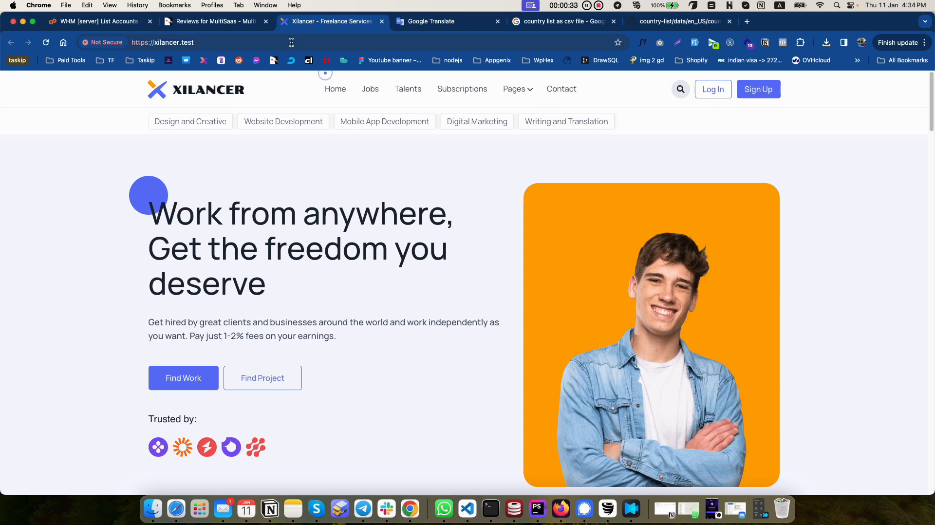
# Open the admin login page of the site at xilancer.test/admin
pyautogui.click(316, 41)
pyautogui.write('/admin')
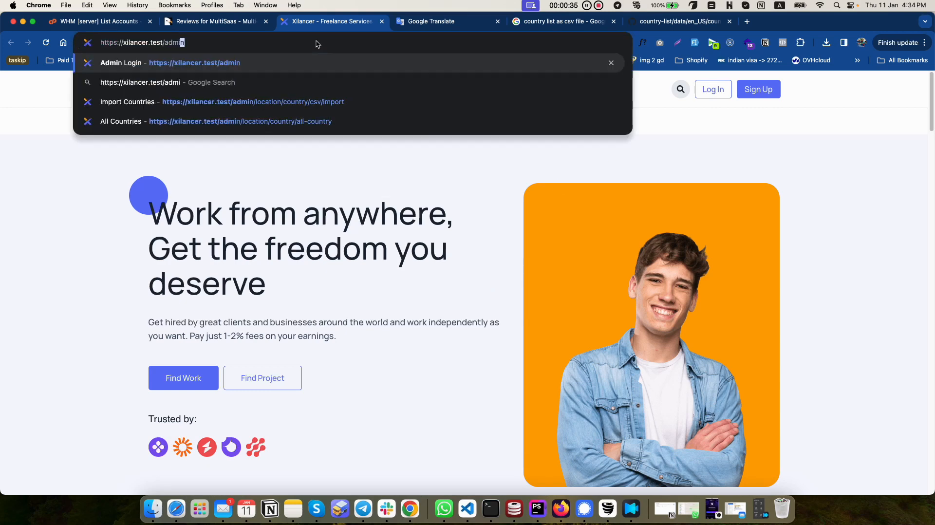
pyautogui.press('Return')
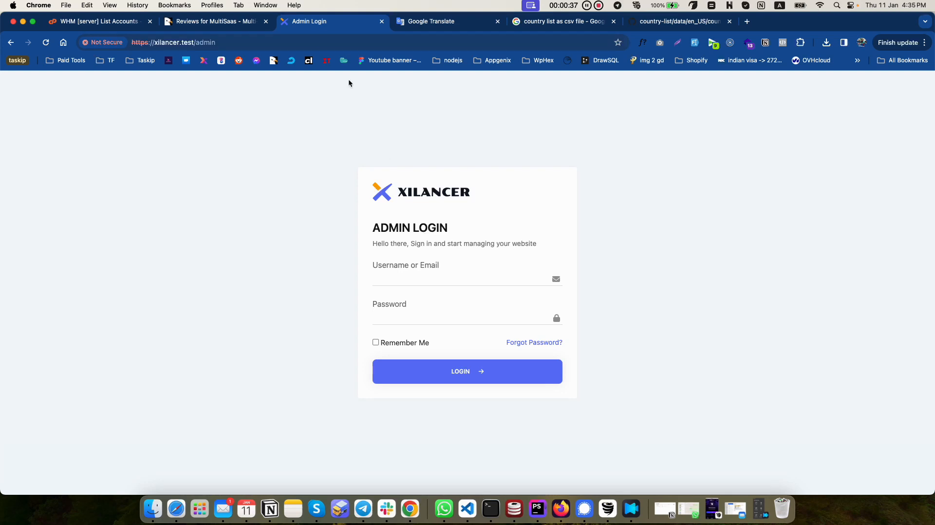
# Log in to the admin panel with the username super_admin and the account password
pyautogui.click(443, 280)
pyautogui.write('s')
pyautogui.press('Down')
pyautogui.press('Down')
pyautogui.press('Up')
pyautogui.press('Tab')
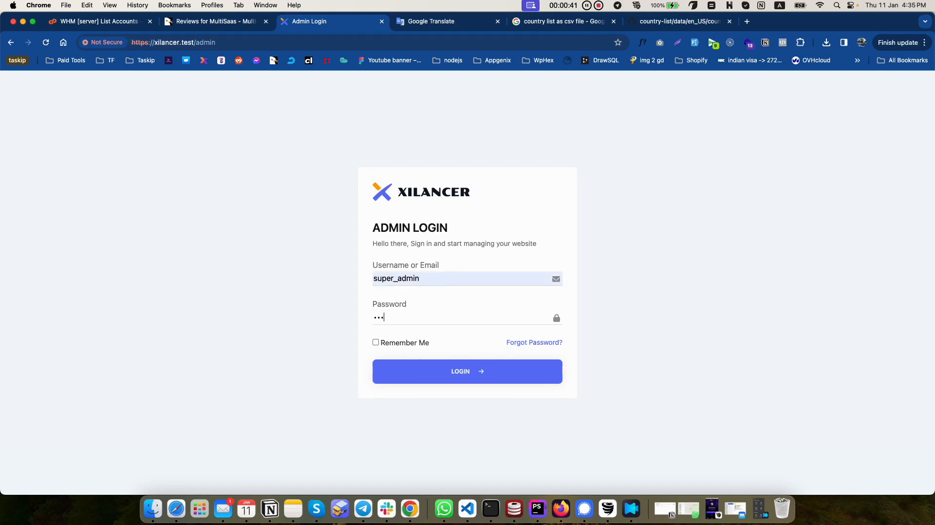
pyautogui.press('Return')
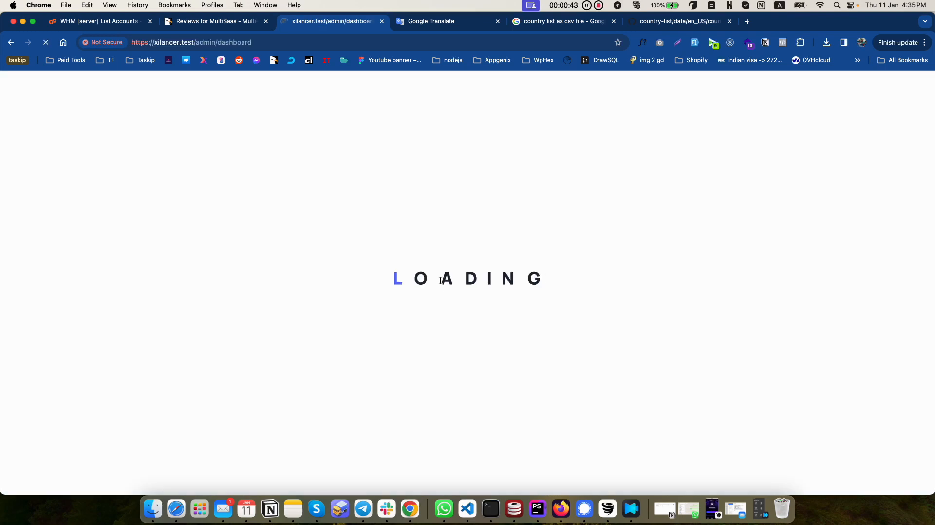
# Open the list of all countries in the admin panel's country management
pyautogui.press('super+bracketleft')
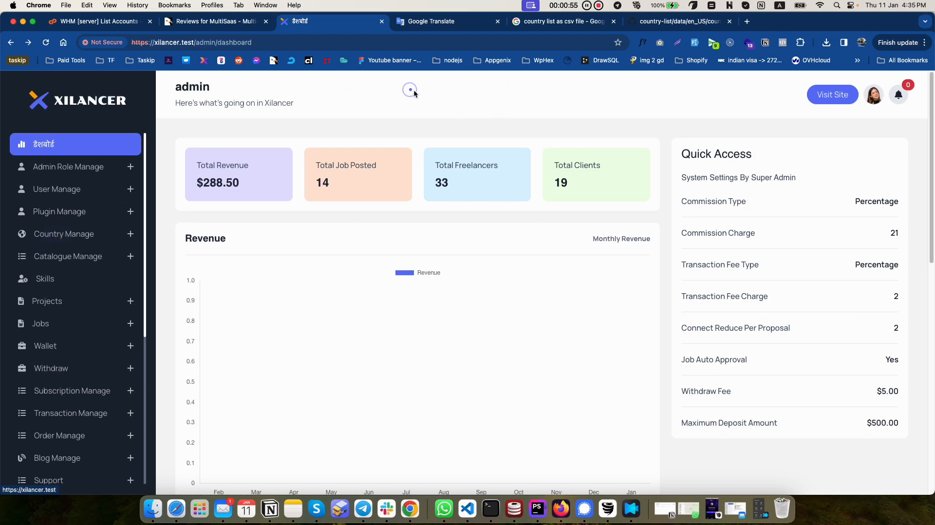
pyautogui.click(56, 238)
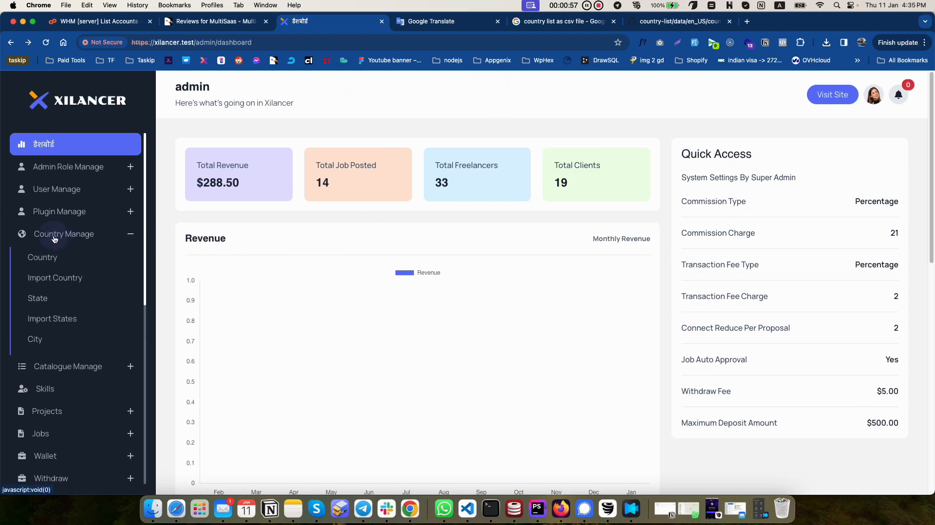
pyautogui.click(42, 259)
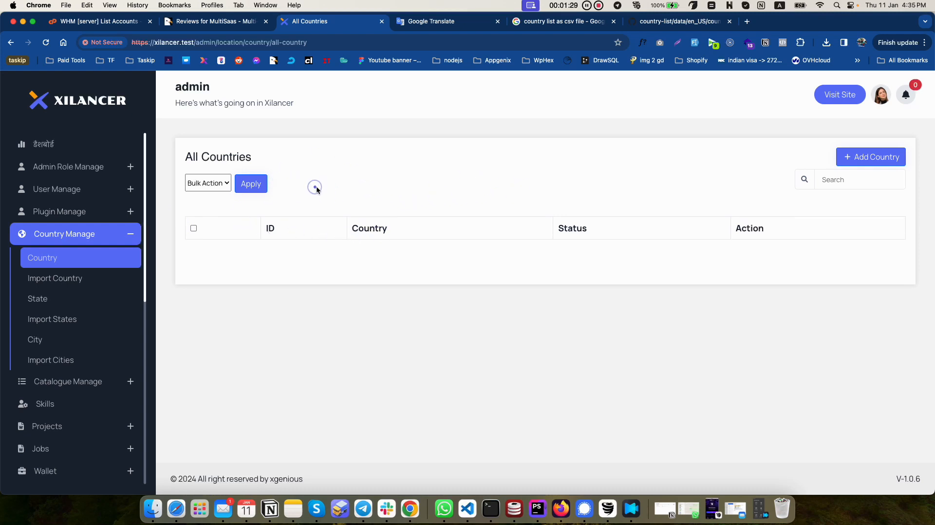
# Download country.csv from the umpirsky/country-list repository on GitHub and check the file in the Downloads folder
pyautogui.click(677, 22)
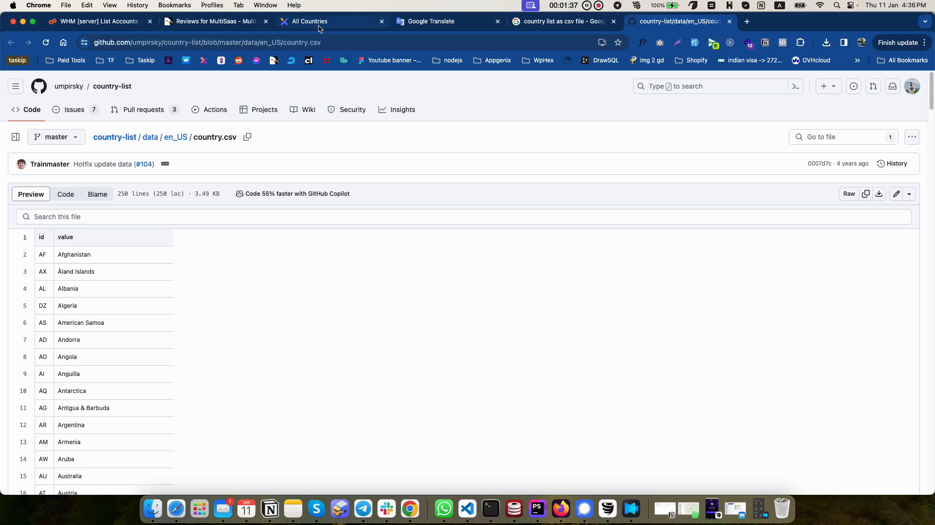
pyautogui.press('super+l')
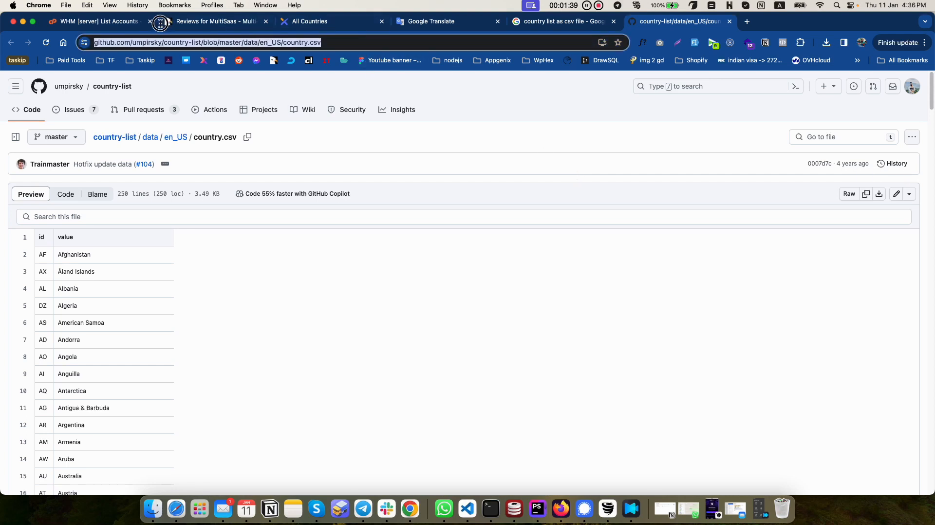
pyautogui.click(493, 141)
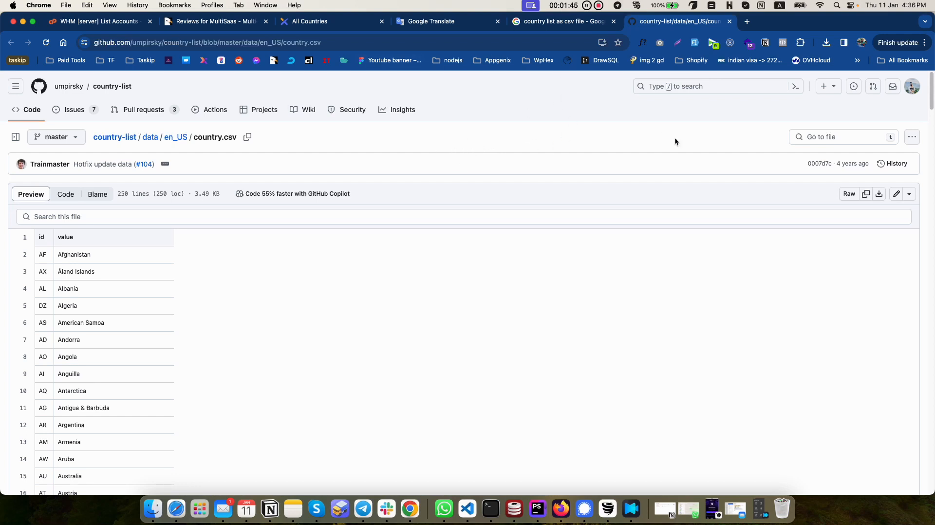
pyautogui.click(880, 195)
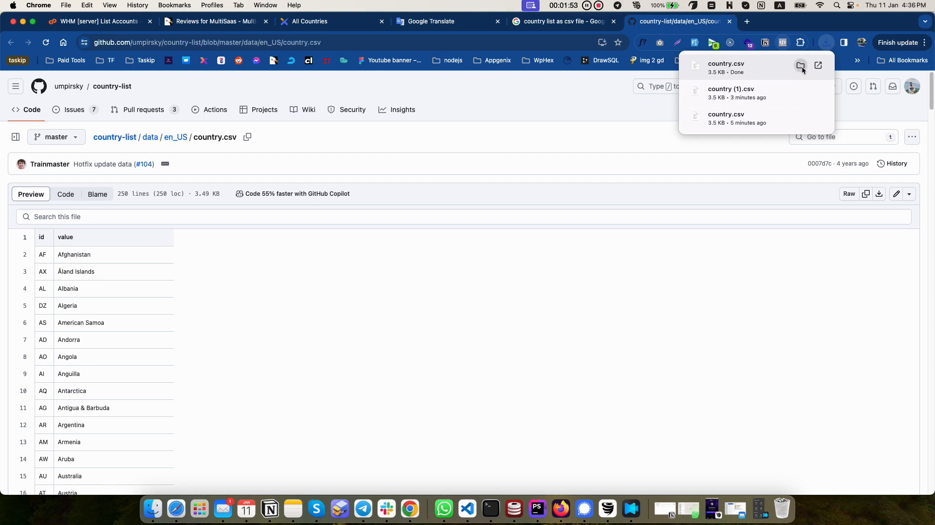
pyautogui.click(801, 67)
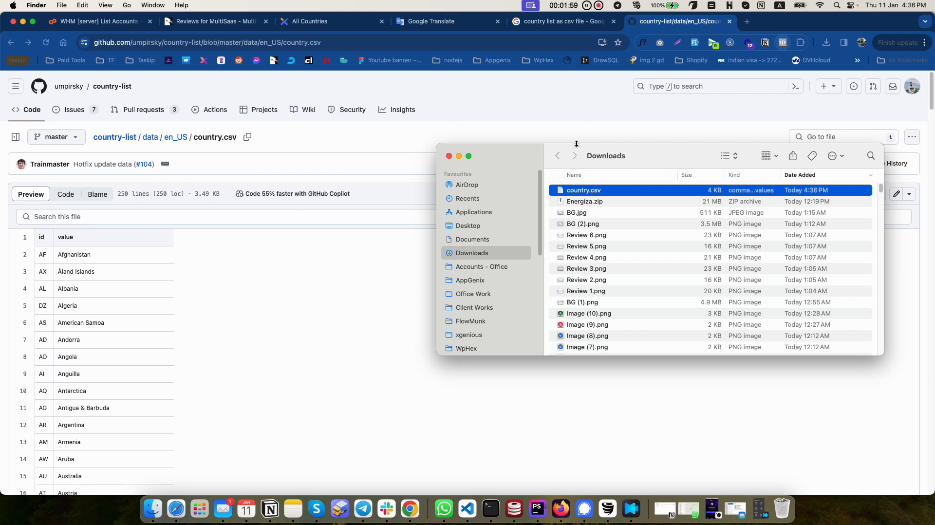
pyautogui.click(460, 156)
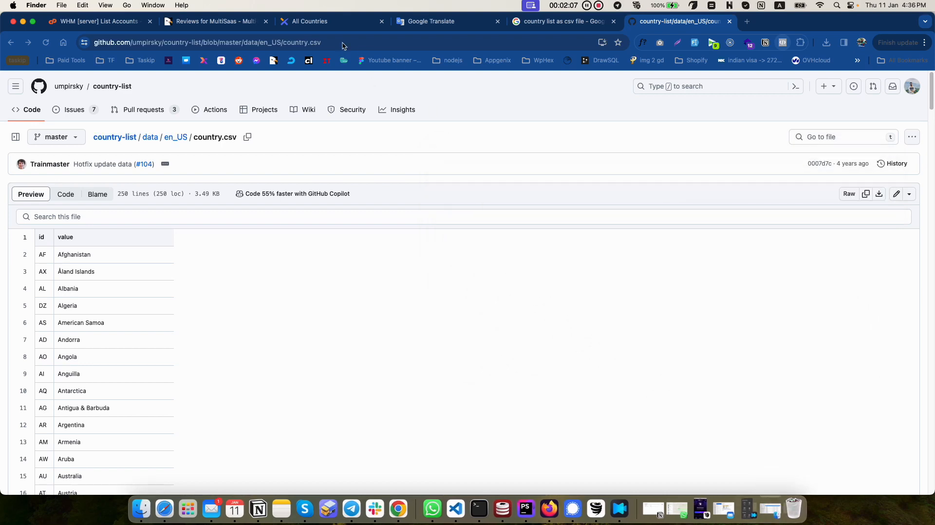
# Return to the Xilancer admin and submit country.csv from the Downloads folder for the country import
pyautogui.click(326, 22)
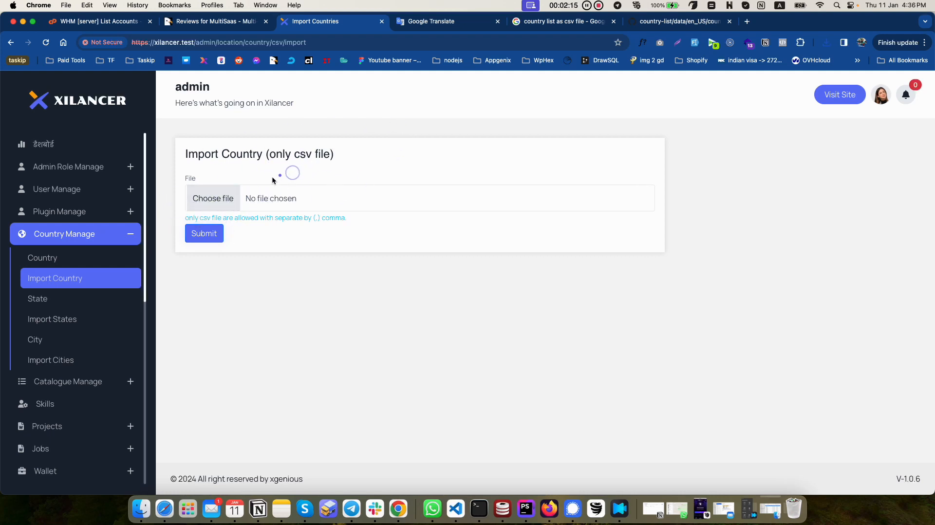
pyautogui.click(215, 200)
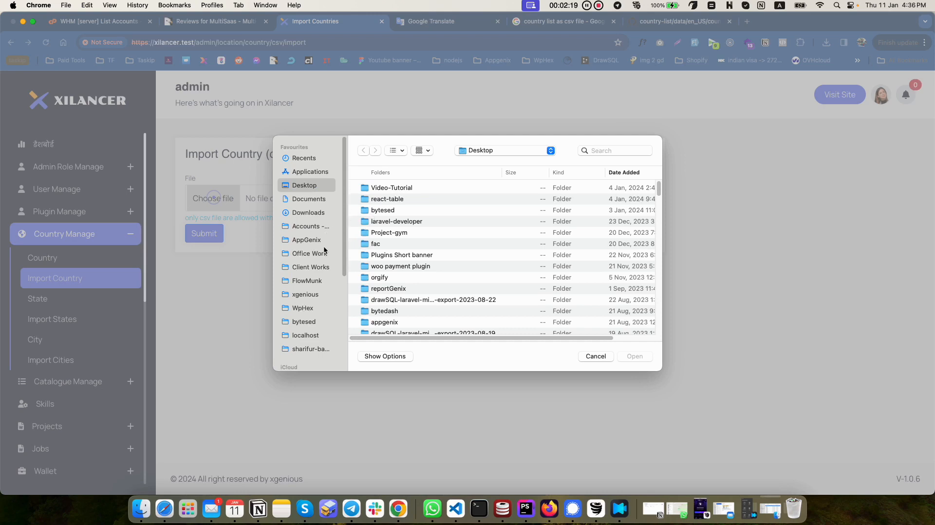
pyautogui.click(320, 216)
pyautogui.scroll(-10, 440, 259)
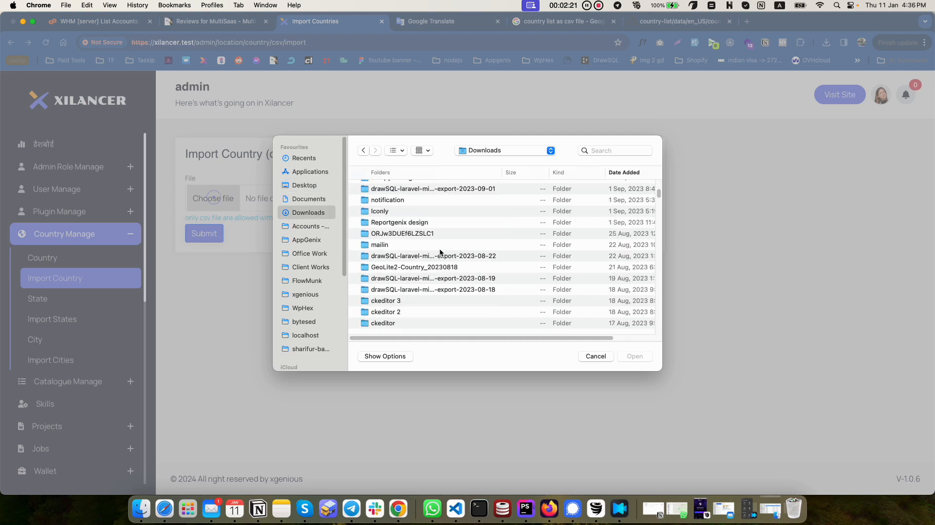
pyautogui.scroll(-15, 441, 263)
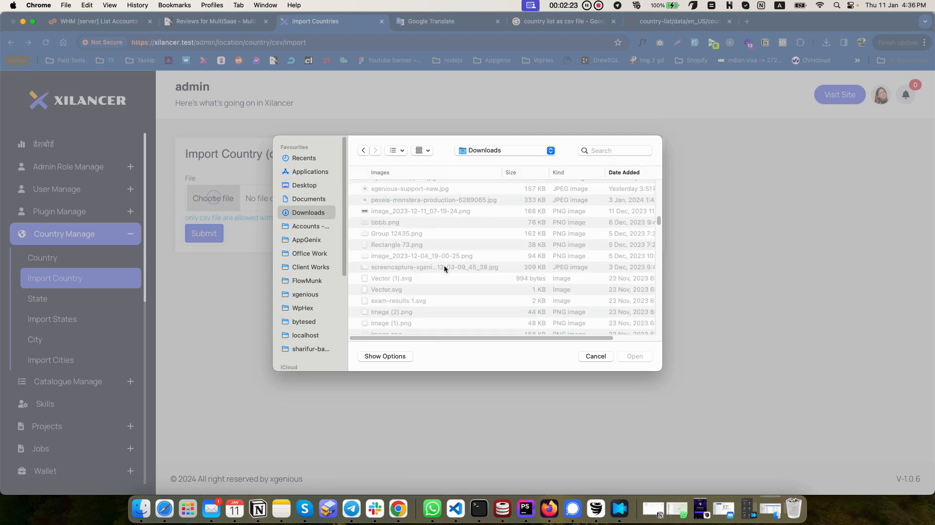
pyautogui.scroll(20, 444, 265)
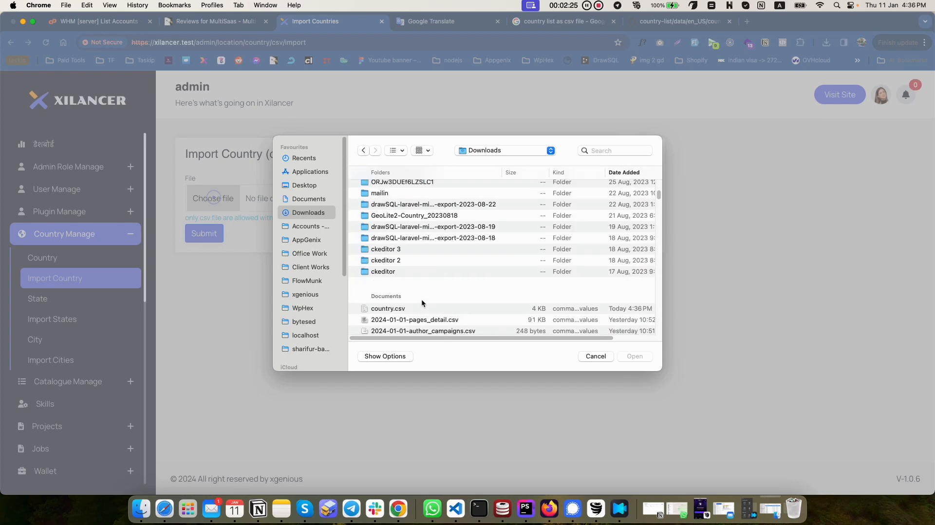
pyautogui.click(400, 309)
pyautogui.click(635, 357)
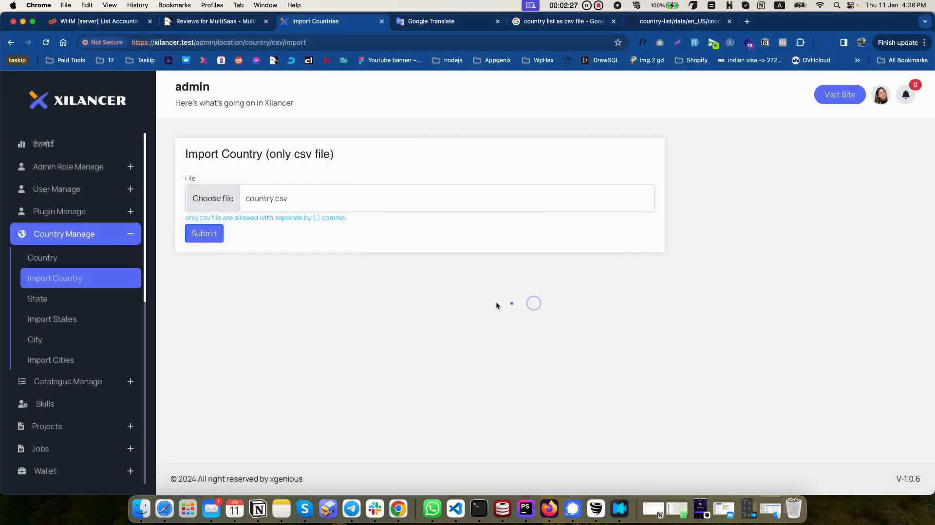
pyautogui.click(204, 234)
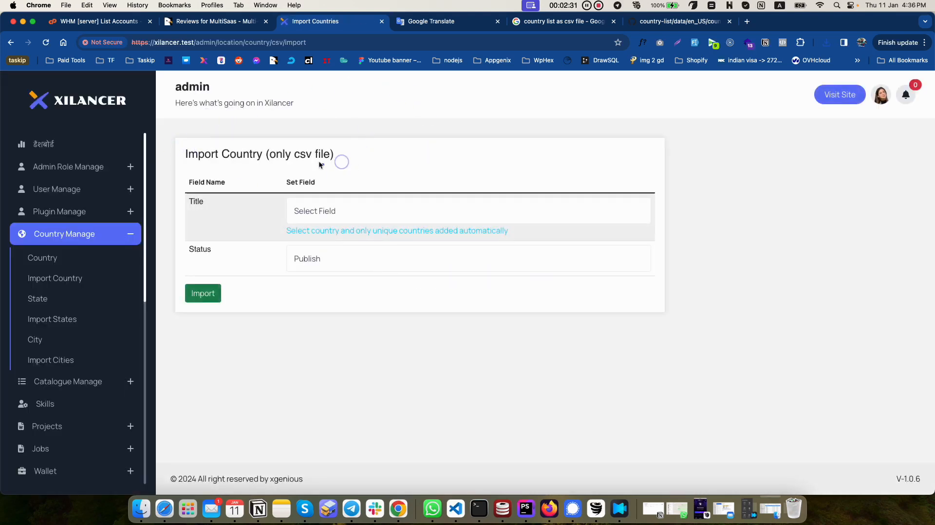
# Examine the choices offered for the Title and Status fields of the country import
pyautogui.moveTo(186, 152); pyautogui.dragTo(338, 158)
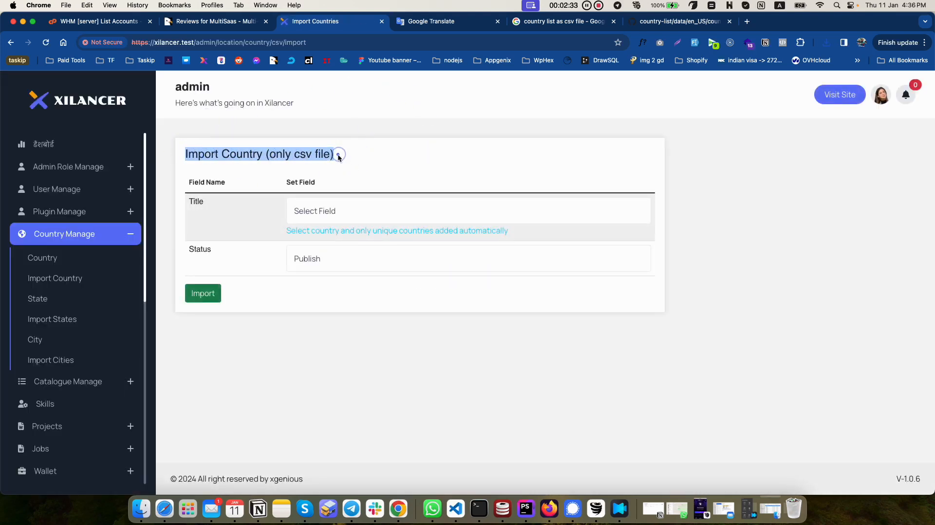
pyautogui.doubleClick(195, 201)
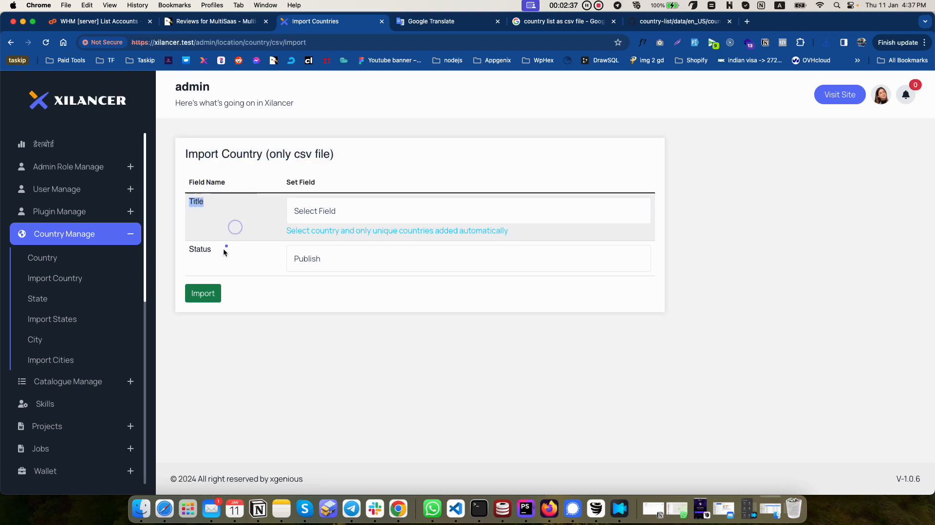
pyautogui.doubleClick(199, 248)
pyautogui.click(308, 258)
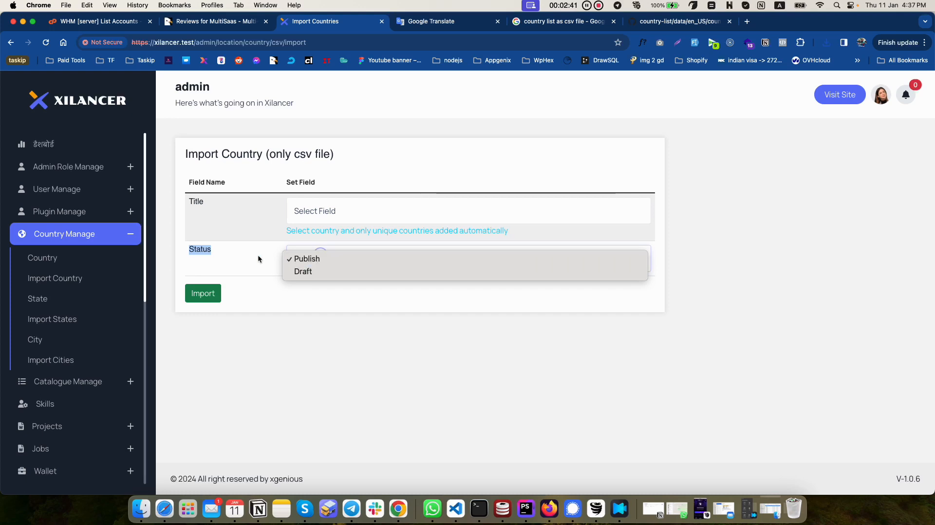
pyautogui.click(267, 222)
pyautogui.click(326, 210)
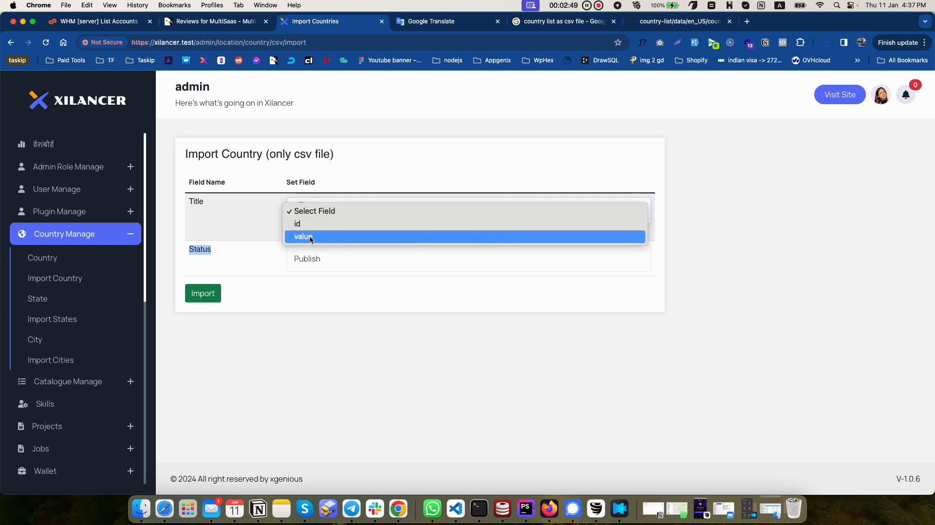
pyautogui.click(404, 151)
pyautogui.click(401, 161)
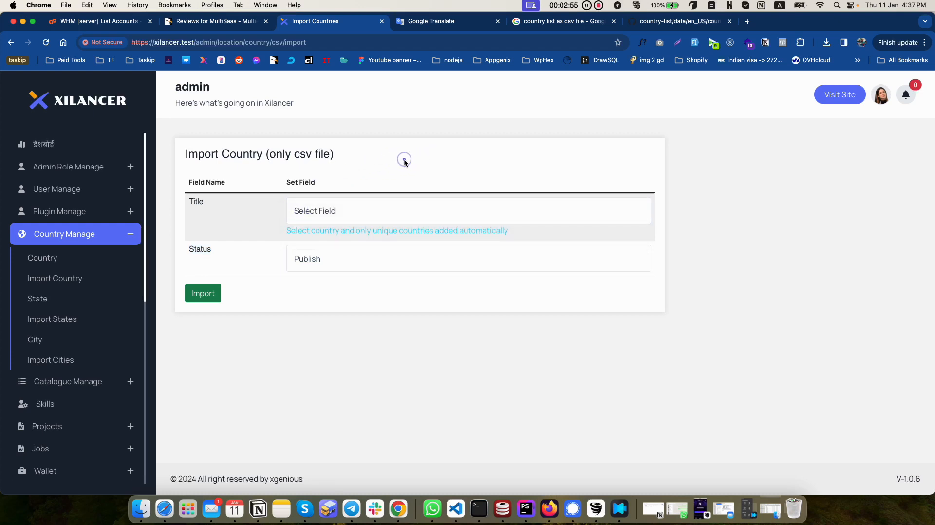
# Check in the GitHub preview of country.csv which column holds the country names
pyautogui.click(685, 23)
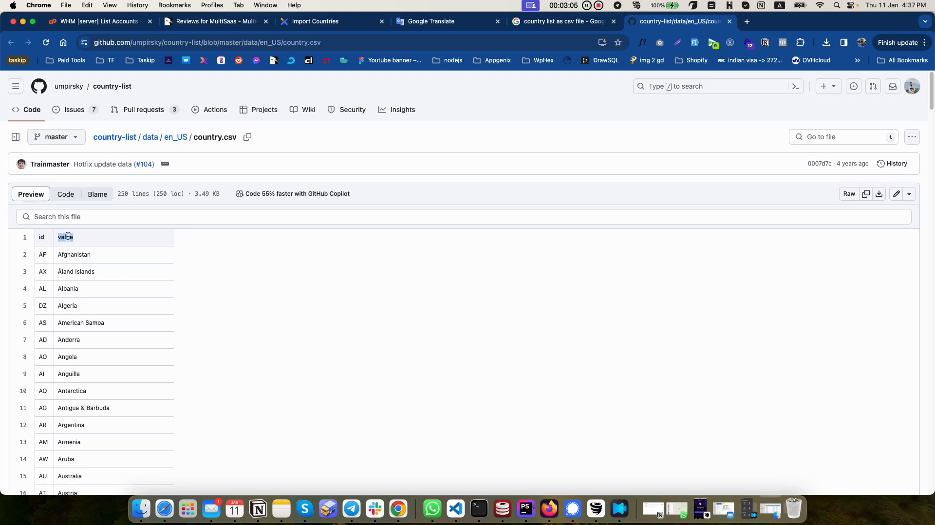
pyautogui.doubleClick(63, 254)
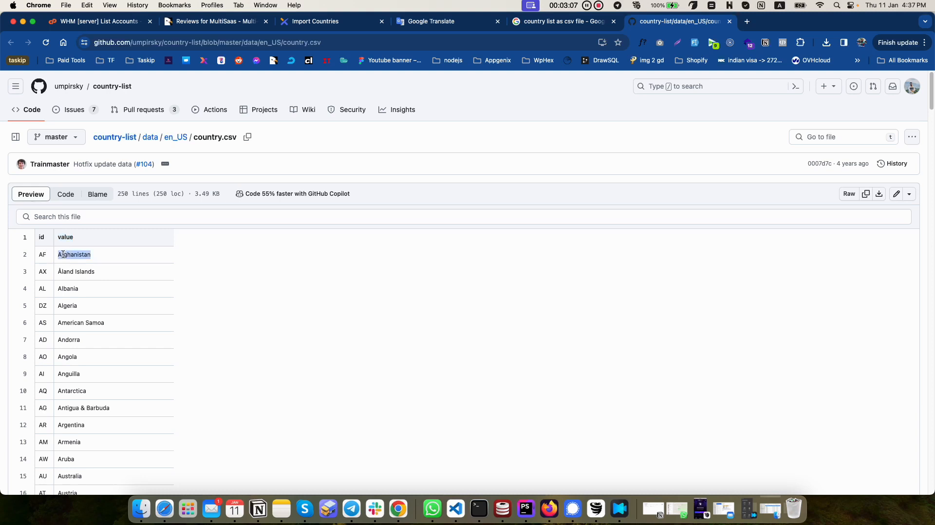
pyautogui.doubleClick(68, 268)
pyautogui.click(98, 268)
pyautogui.doubleClick(63, 237)
pyautogui.click(396, 259)
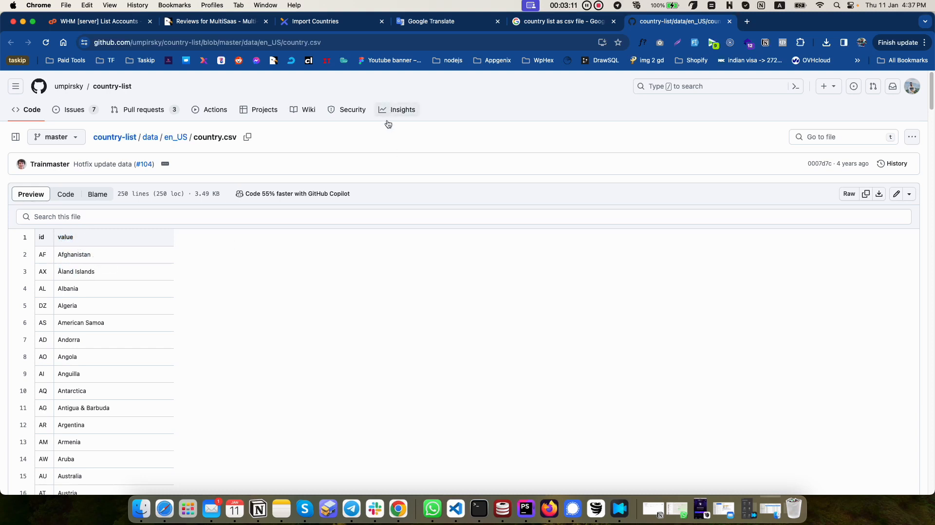
# Map the Title field to the value column on the Xilancer import page and import the countries with status Publish
pyautogui.click(325, 23)
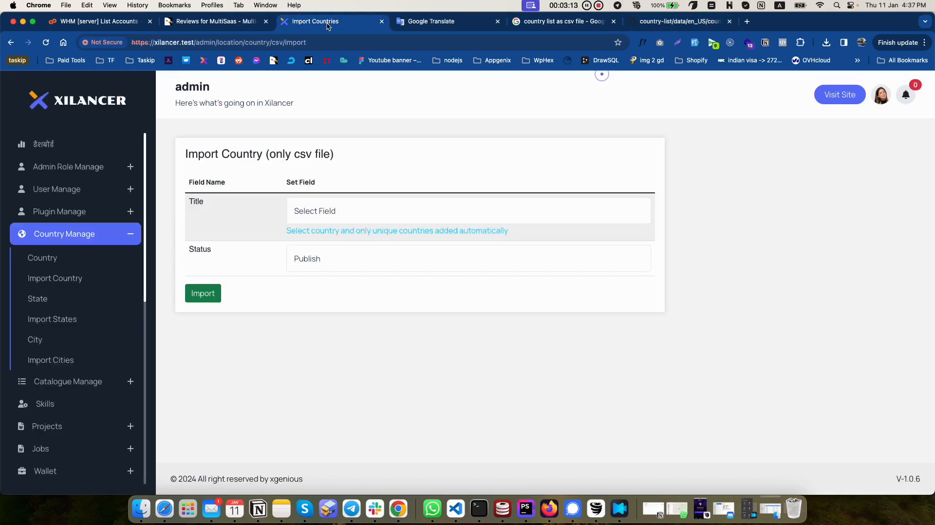
pyautogui.click(331, 214)
pyautogui.click(310, 237)
pyautogui.click(209, 294)
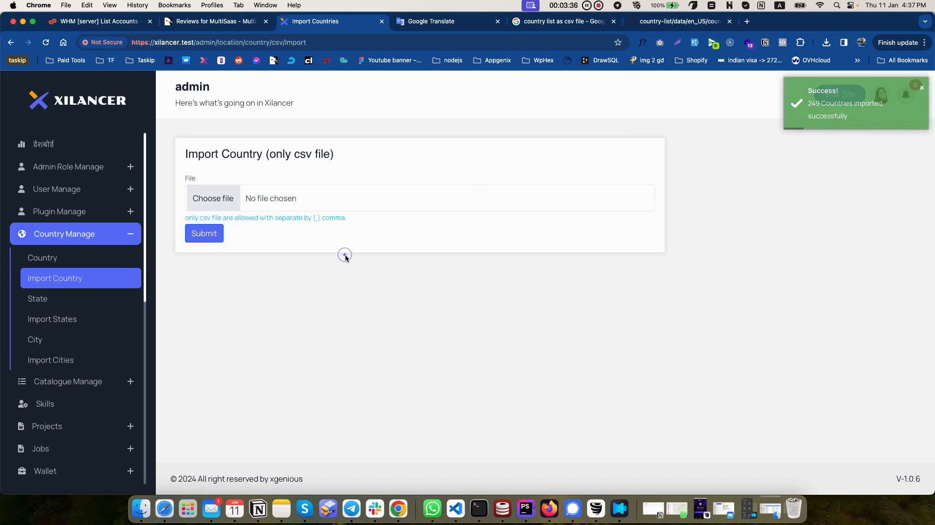
# Review the imported entries and their status in the list of all countries
pyautogui.click(45, 258)
pyautogui.scroll(-5, 278, 196)
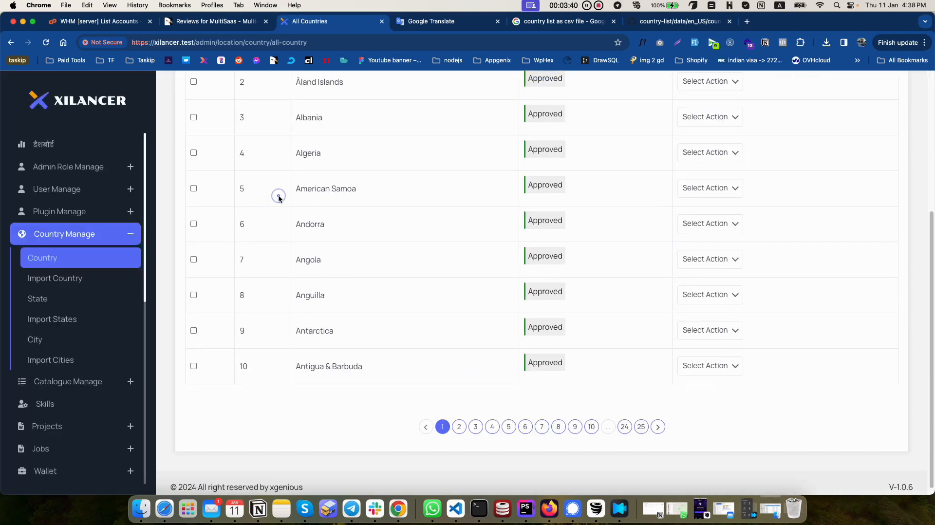
pyautogui.scroll(5, 471, 251)
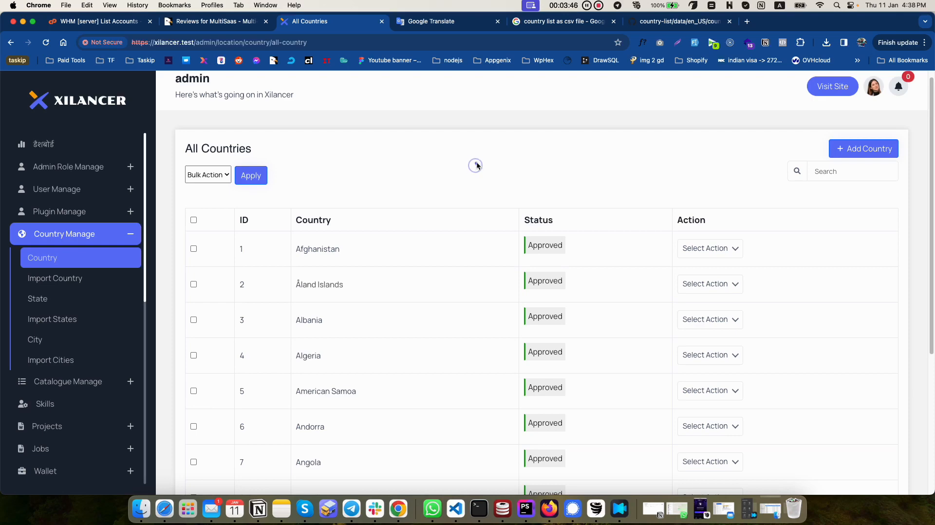
pyautogui.scroll(-3, 475, 165)
pyautogui.doubleClick(536, 179)
pyautogui.scroll(-5, 505, 225)
pyautogui.scroll(6, 568, 231)
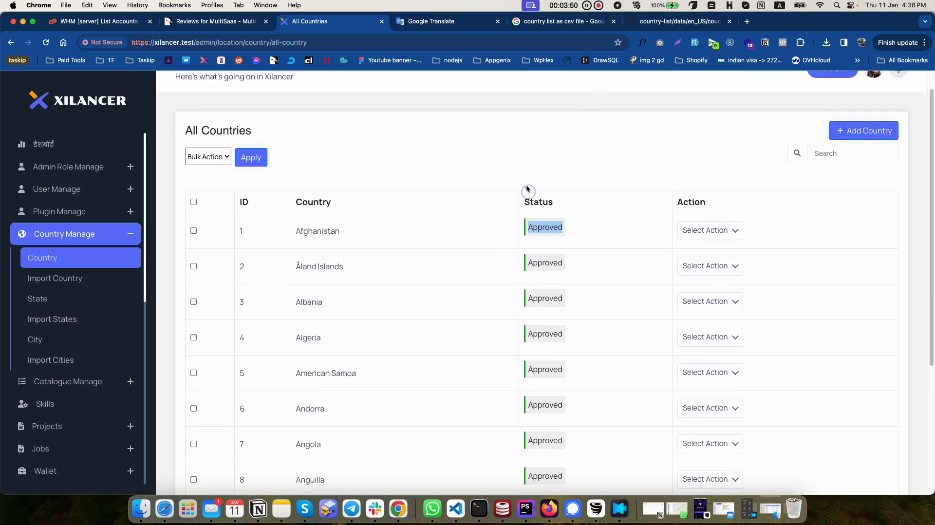
pyautogui.scroll(-4, 516, 181)
pyautogui.scroll(5, 547, 221)
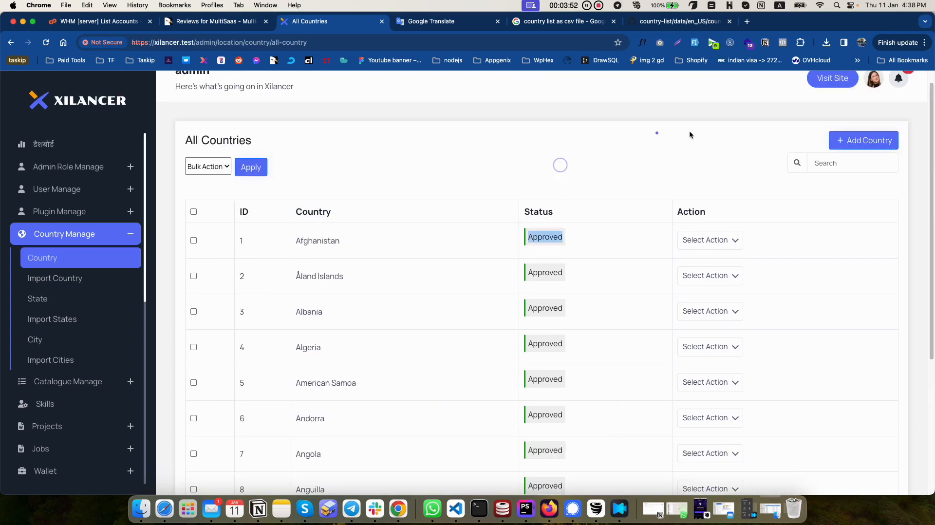